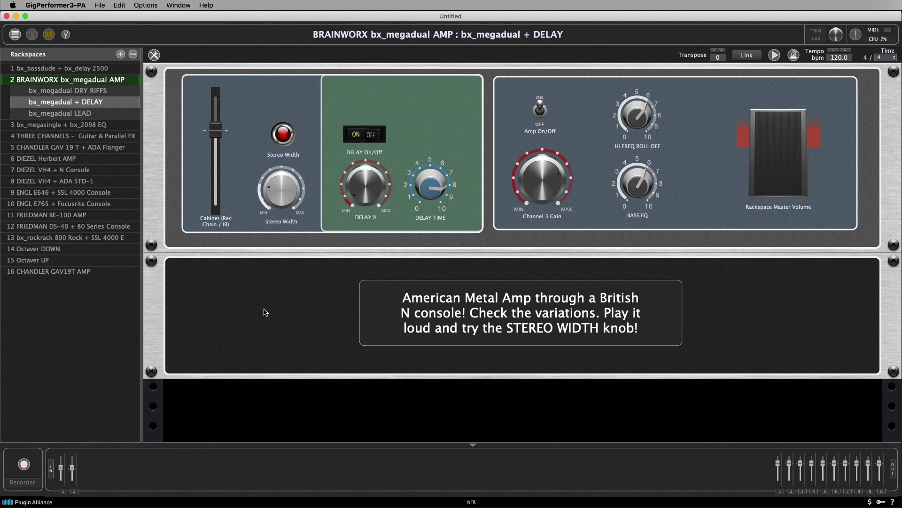
Step: Open the File menu to begin replacing the demo gig
{"action": "left_click", "coordinate": [99, 5]}
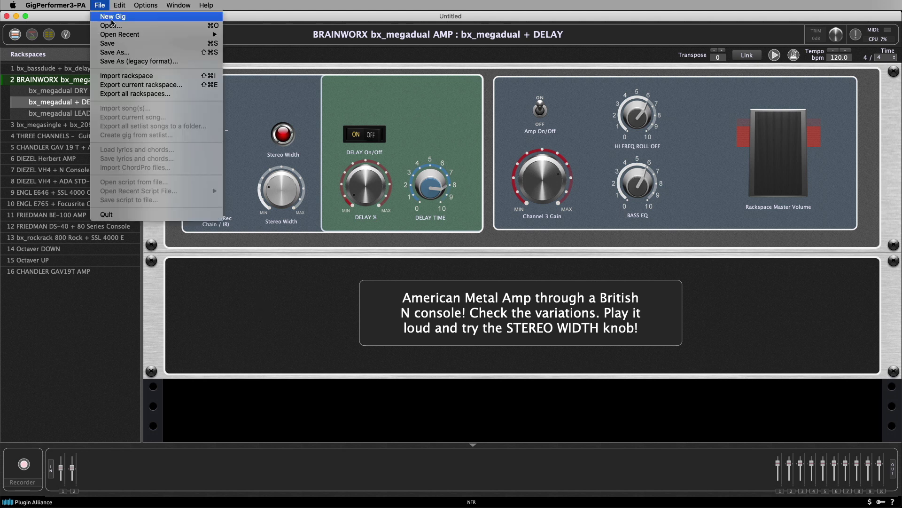
Step: Start a new gig, browse the Bass, Keyboards, Vocals, FOH and Guitar templates, then choose New Empty Gig
{"action": "left_click", "coordinate": [112, 18]}
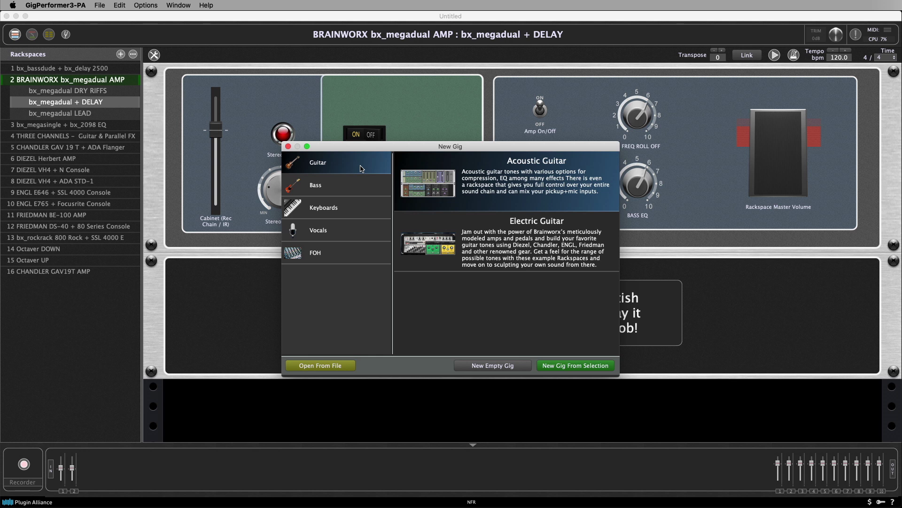
{"action": "left_click", "coordinate": [360, 190]}
{"action": "left_click", "coordinate": [360, 208]}
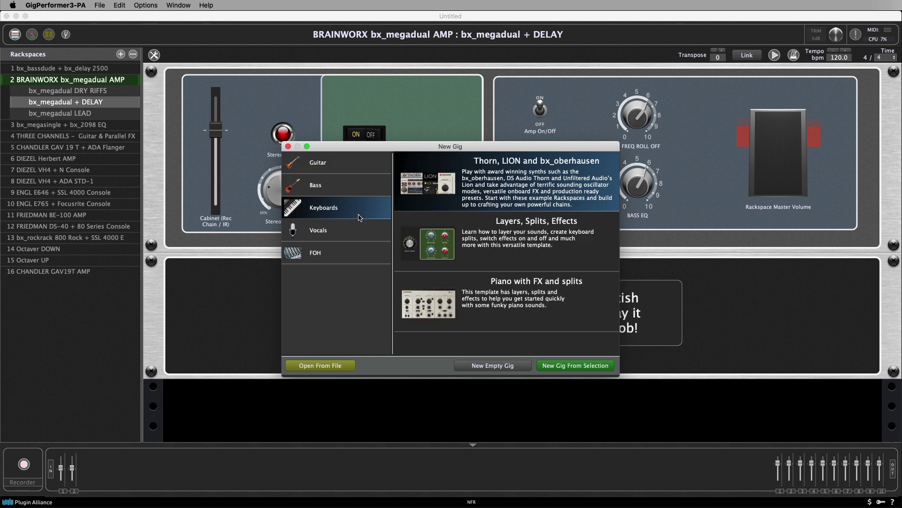
{"action": "left_click", "coordinate": [359, 230]}
{"action": "left_click", "coordinate": [362, 252]}
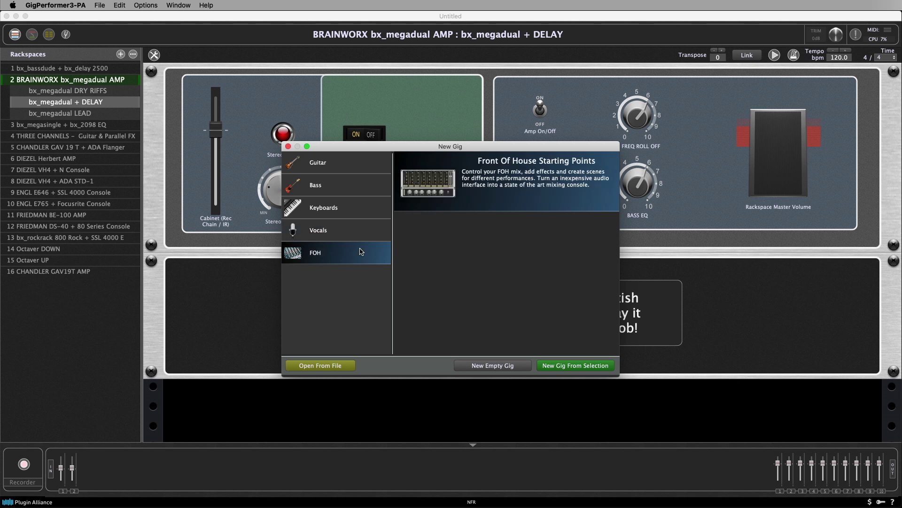
{"action": "left_click", "coordinate": [360, 162]}
{"action": "left_click", "coordinate": [490, 366]}
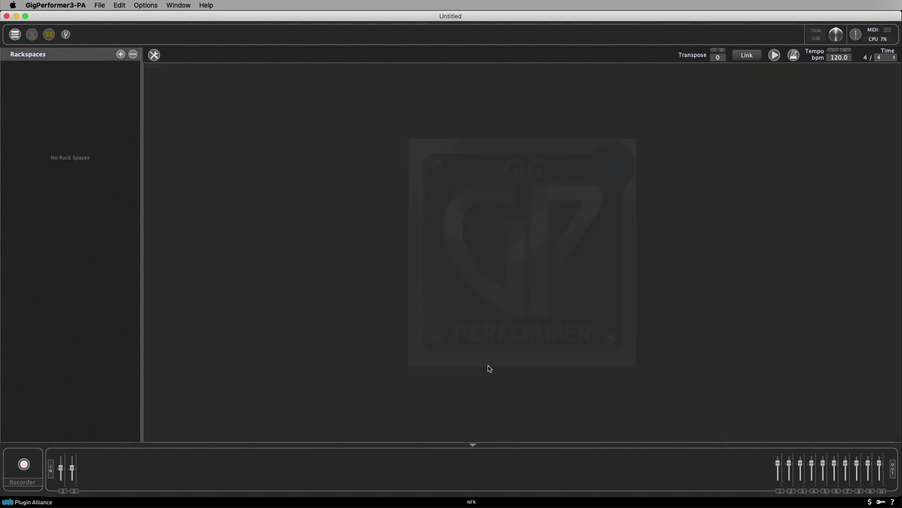
Step: Find 'Bass' in the plugin finder, insert bx_bassdude (VST3), and wire Audio In into it
{"action": "key", "text": "super+f"}
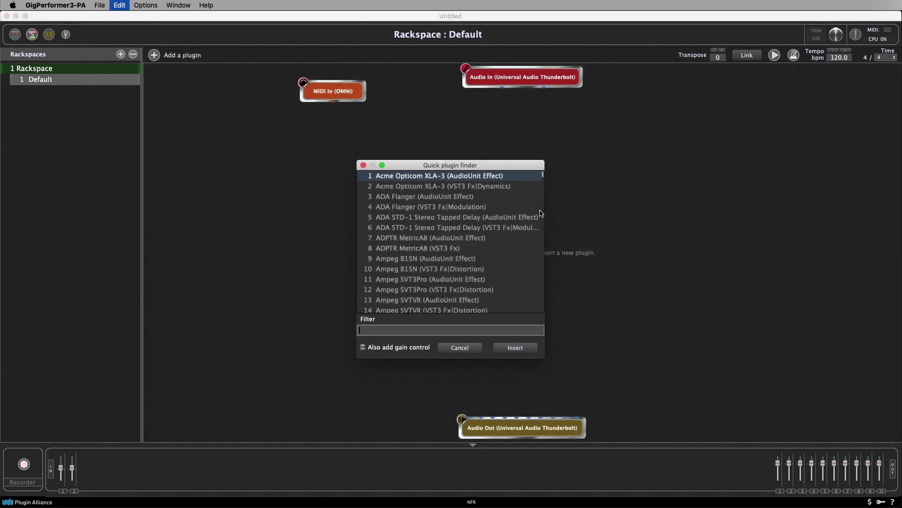
{"action": "type", "text": "Bass"}
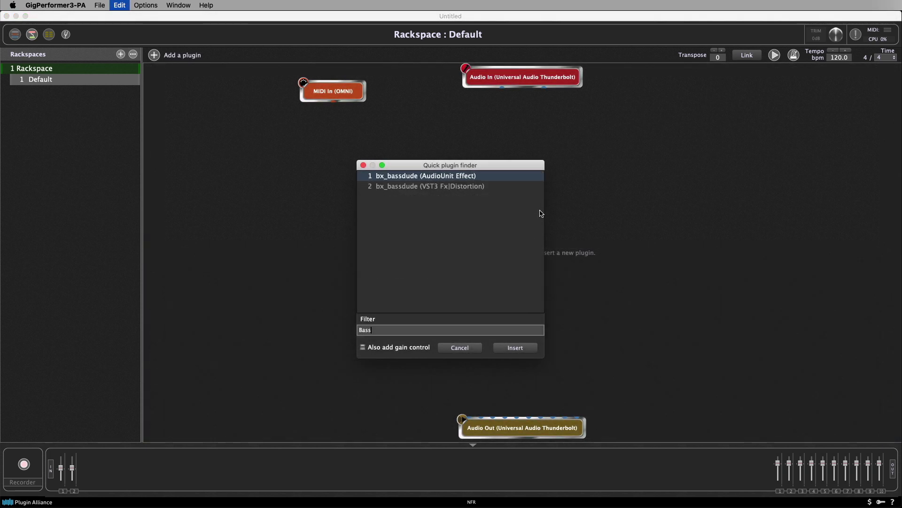
{"action": "left_click", "coordinate": [418, 187]}
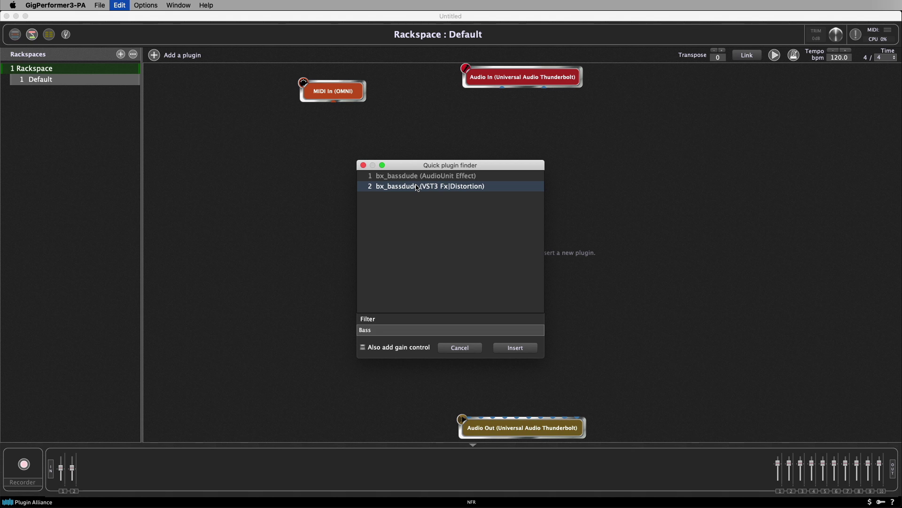
{"action": "double_click", "coordinate": [417, 187]}
{"action": "left_click_drag", "start_coordinate": [501, 90], "coordinate": [482, 403]}
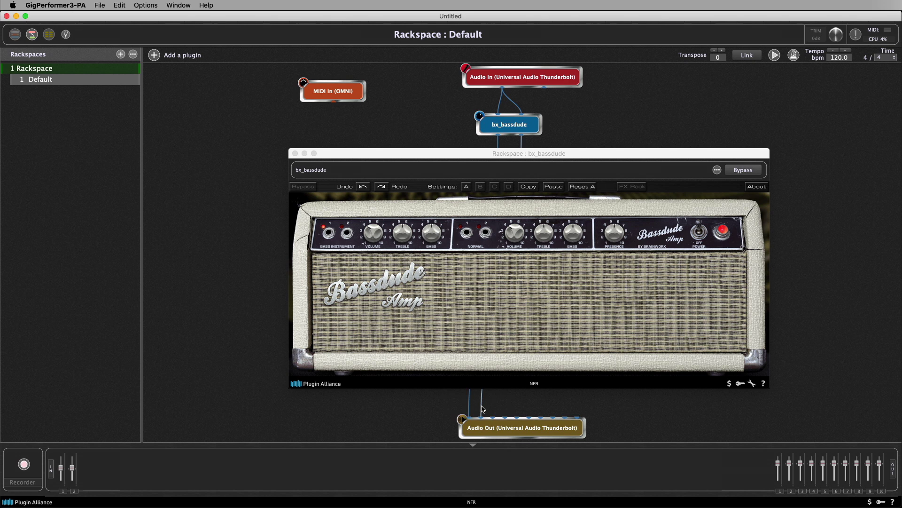
Step: Reveal bx_bassdude's advanced panel, select the 12 ENGLISH 4x12 cabinet, and nudge the treble up
{"action": "left_click", "coordinate": [563, 243]}
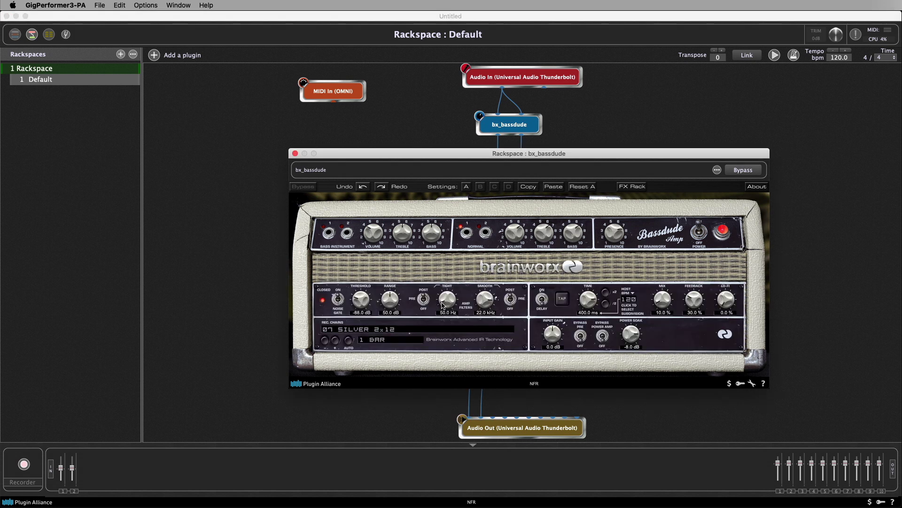
{"action": "left_click", "coordinate": [389, 332]}
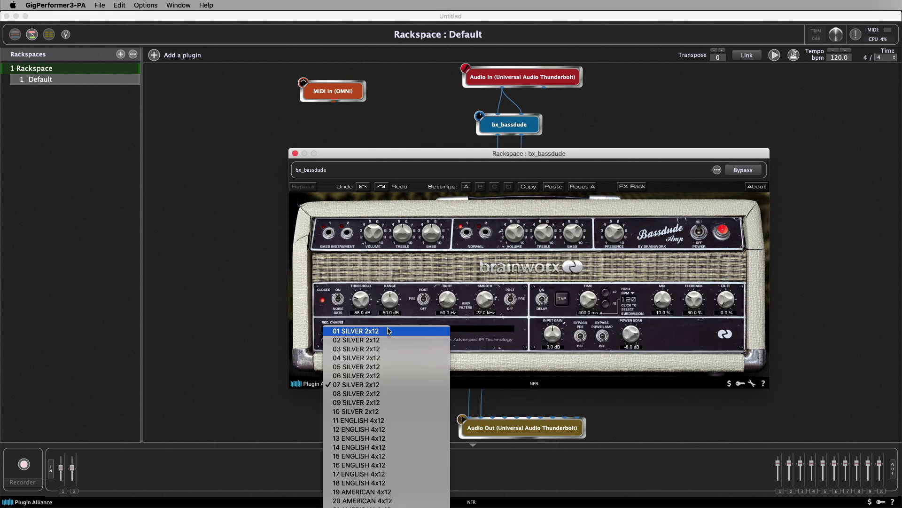
{"action": "left_click", "coordinate": [387, 431]}
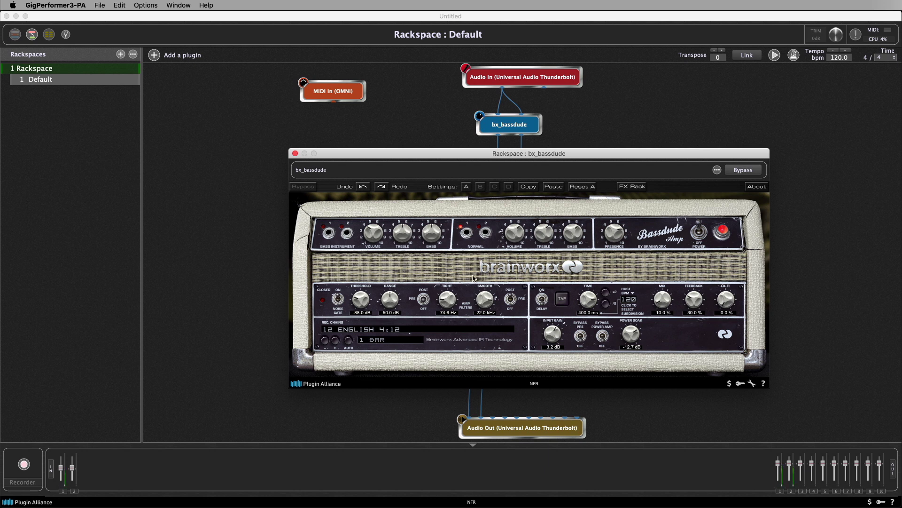
{"action": "left_click_drag", "start_coordinate": [549, 235], "coordinate": [547, 230]}
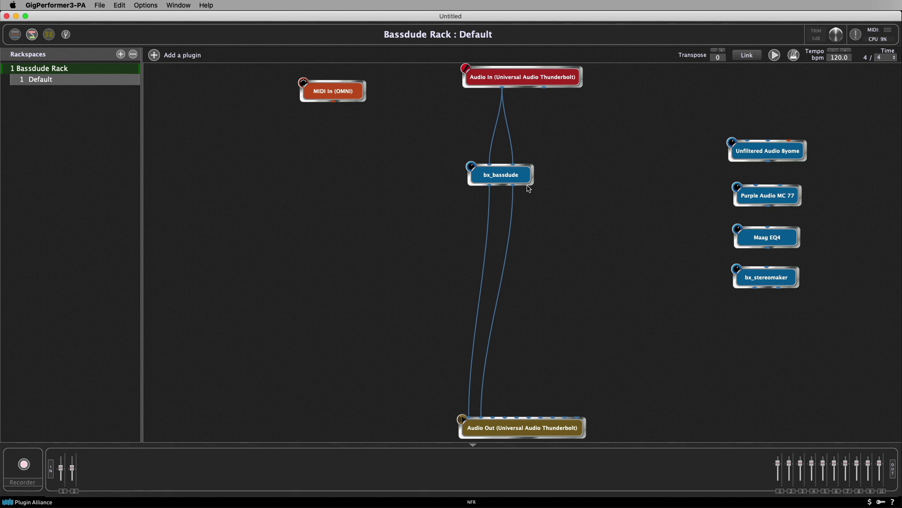
Step: Set bx_bassdude's input and output bus layouts to Mono and apply
{"action": "right_click", "coordinate": [523, 180]}
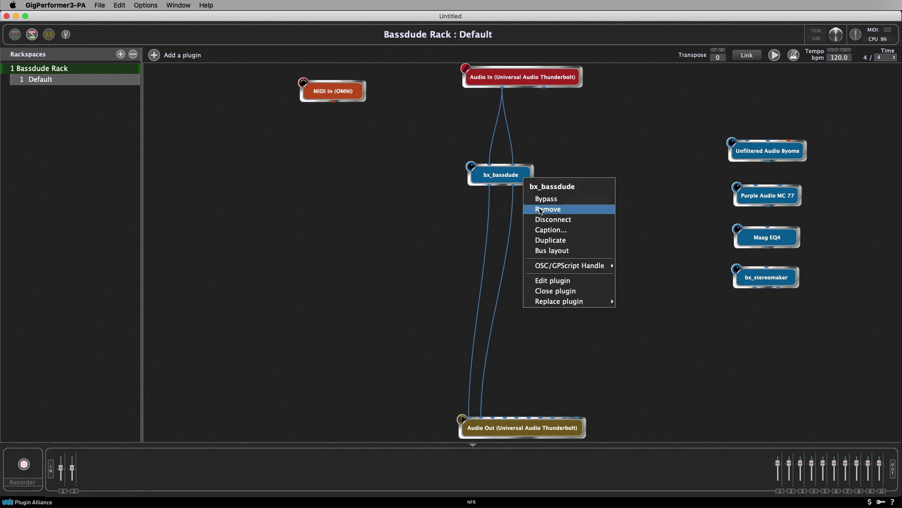
{"action": "left_click", "coordinate": [551, 251]}
{"action": "left_click", "coordinate": [532, 216]}
{"action": "left_click", "coordinate": [546, 226]}
{"action": "left_click", "coordinate": [533, 264]}
{"action": "left_click", "coordinate": [553, 275]}
{"action": "left_click", "coordinate": [525, 354]}
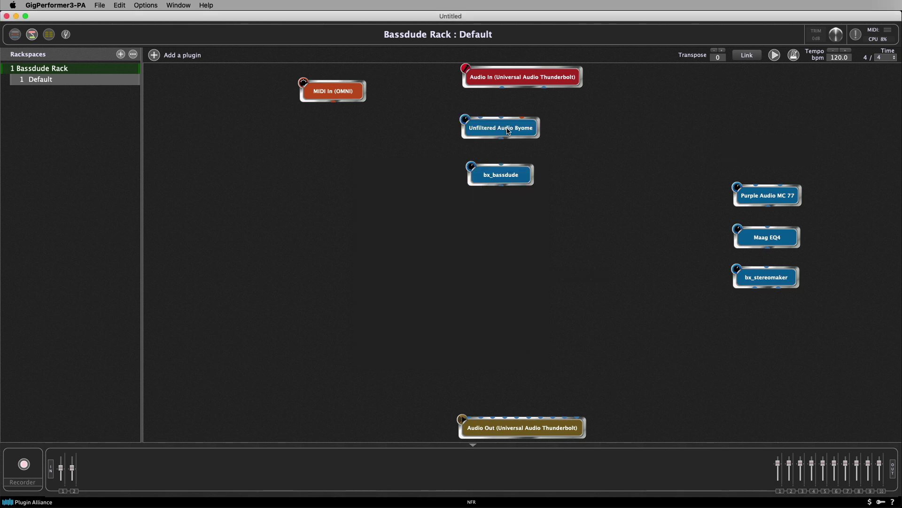
Step: Review and close the Byome, MC 77, Maag EQ4 and bx_stereomaker windows, then chain Byome into bx_bassdude
{"action": "double_click", "coordinate": [508, 131]}
{"action": "left_click_drag", "start_coordinate": [497, 205], "coordinate": [566, 143]}
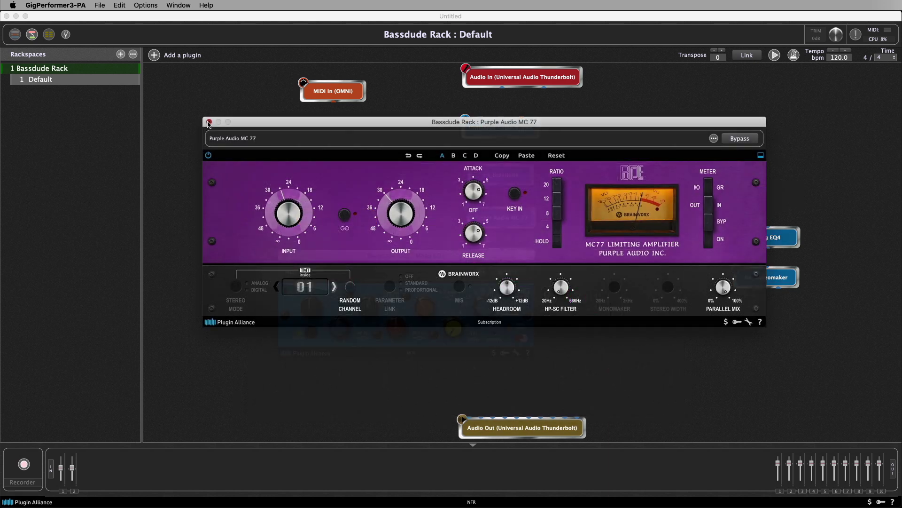
{"action": "left_click", "coordinate": [209, 123]}
{"action": "left_click", "coordinate": [286, 257]}
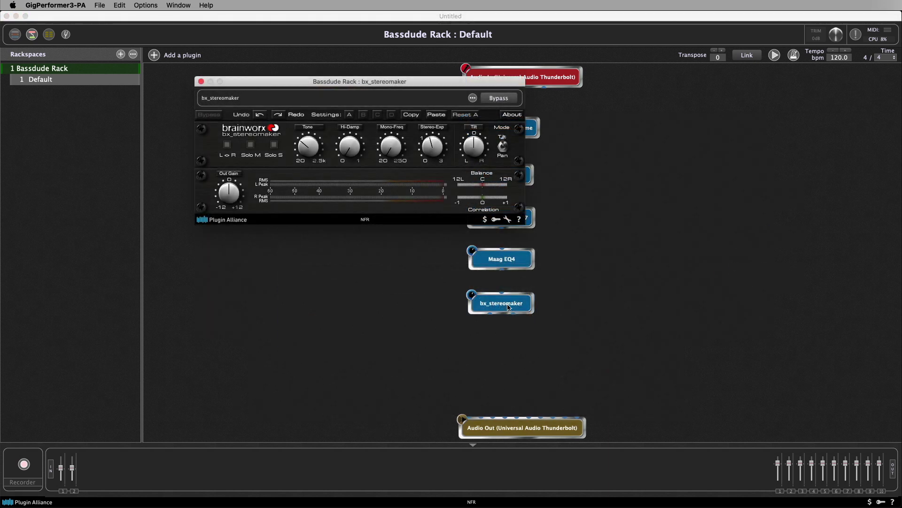
{"action": "left_click", "coordinate": [511, 307]}
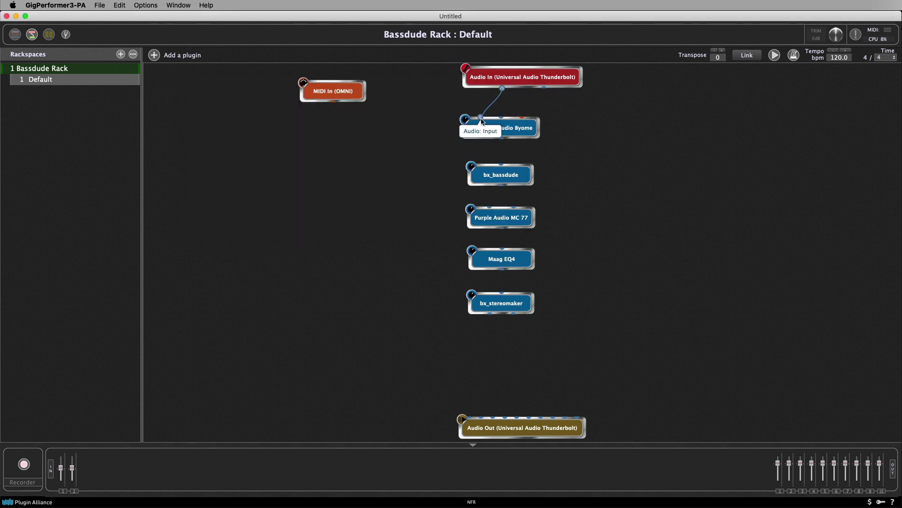
{"action": "left_click_drag", "start_coordinate": [507, 129], "coordinate": [485, 414]}
Step: Insert Sandman Pro (VST3) beside the chain and connect the mixer output to Audio Out
{"action": "key", "text": "super+f"}
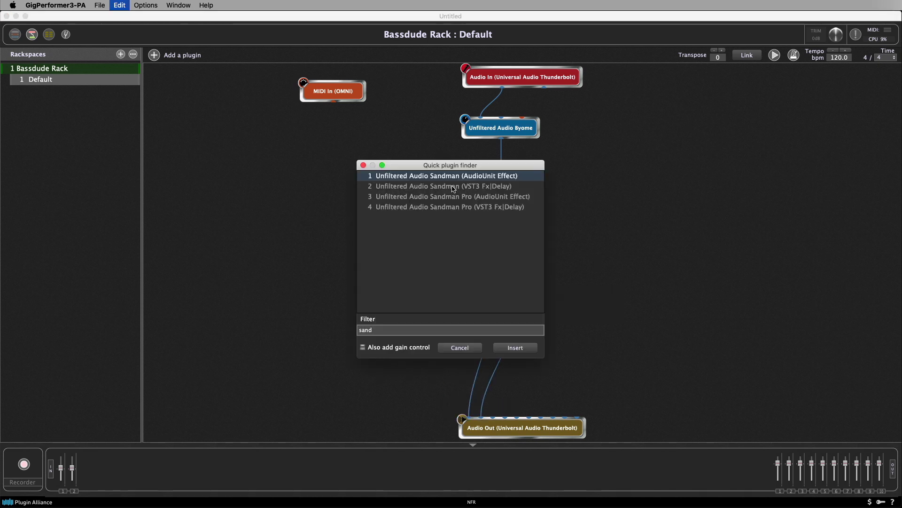
{"action": "double_click", "coordinate": [452, 207]}
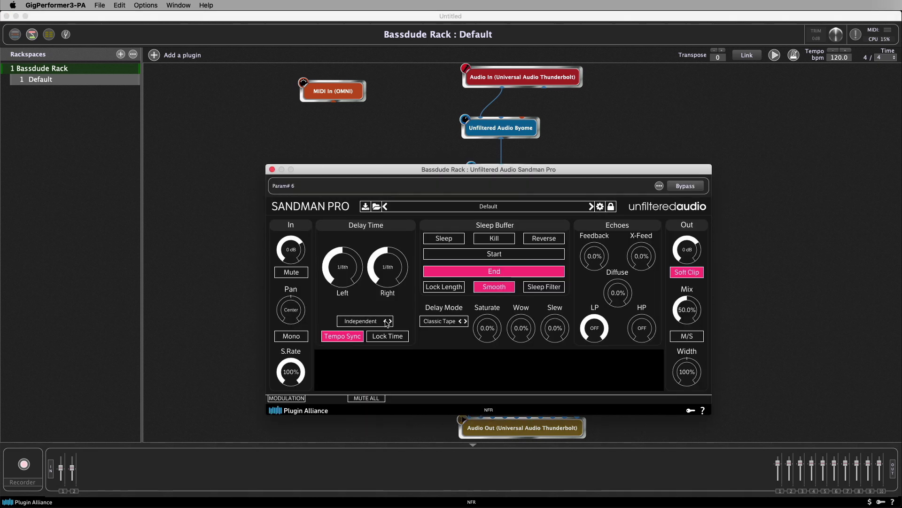
{"action": "key", "text": "super+w"}
{"action": "left_click_drag", "start_coordinate": [521, 339], "coordinate": [652, 306]}
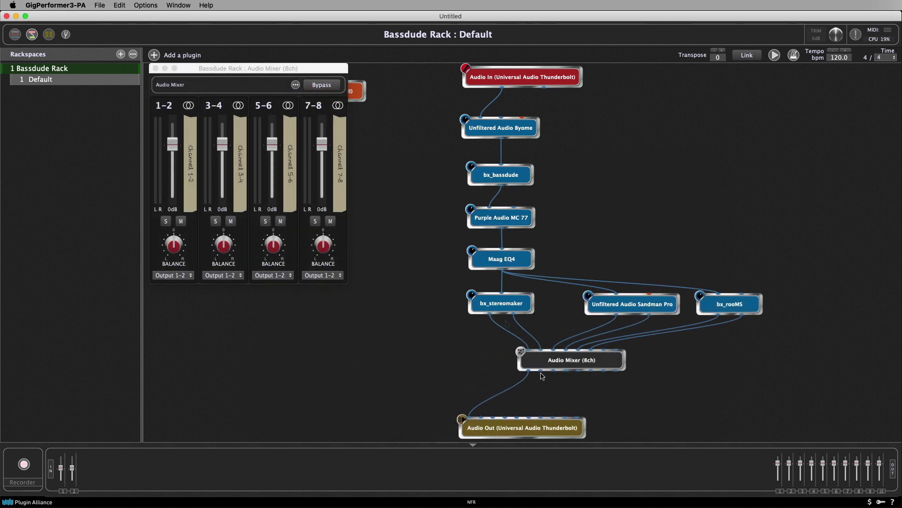
{"action": "left_click_drag", "start_coordinate": [542, 371], "coordinate": [480, 418]}
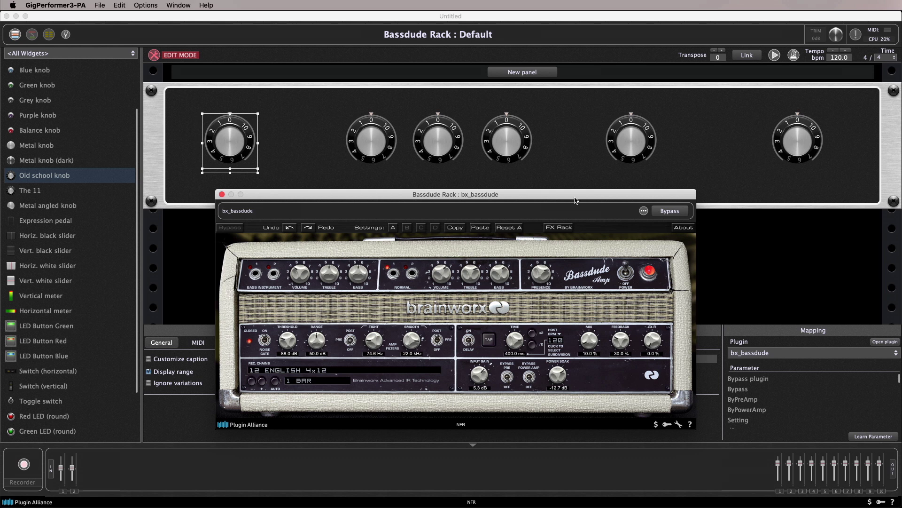
Step: Learn bx_bassdude's volume, treble, bass, presence and output level onto the panel knobs
{"action": "left_click", "coordinate": [867, 436]}
{"action": "left_click", "coordinate": [441, 274]}
{"action": "left_click", "coordinate": [470, 273]}
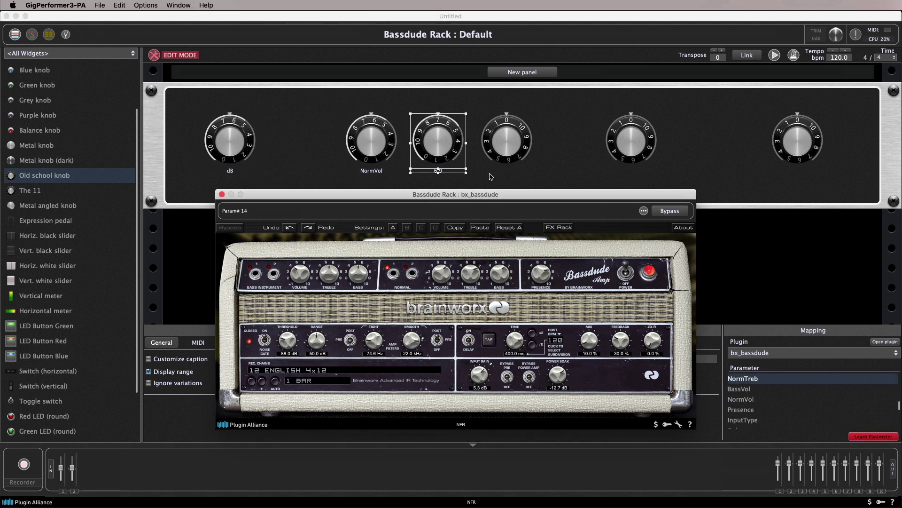
{"action": "left_click", "coordinate": [500, 273]}
{"action": "left_click", "coordinate": [540, 273]}
{"action": "left_click", "coordinate": [557, 375]}
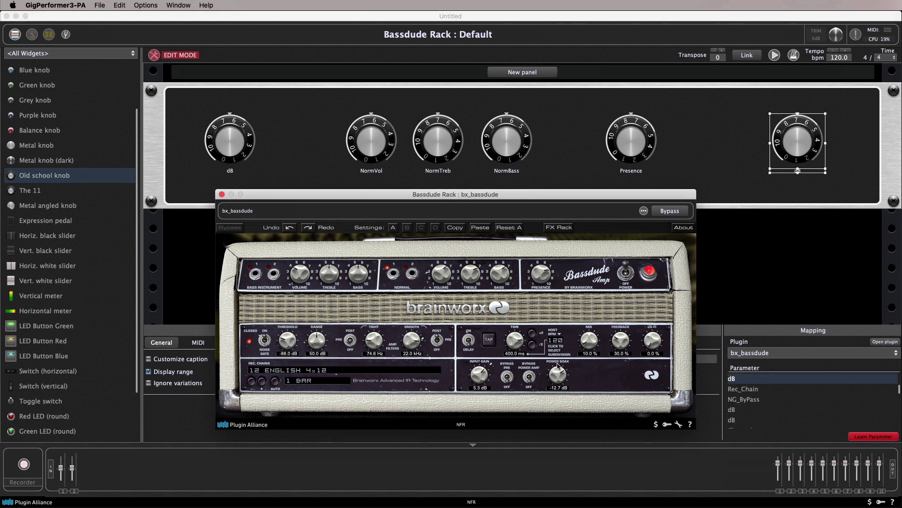
{"action": "left_click", "coordinate": [868, 436]}
{"action": "left_click", "coordinate": [221, 194]}
Step: Caption the first and last knobs 'Input Gain' and 'Output Gain', and title the panel BassDude
{"action": "left_click", "coordinate": [230, 141]}
{"action": "double_click", "coordinate": [258, 359]}
{"action": "type", "text": "Input Gain"}
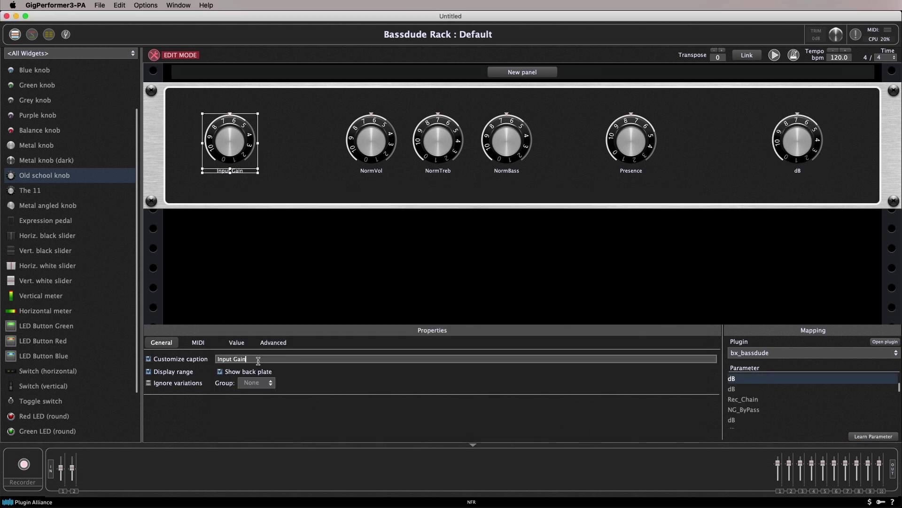
{"action": "left_click", "coordinate": [797, 141]}
{"action": "double_click", "coordinate": [219, 359]}
{"action": "type", "text": "Output Gain"}
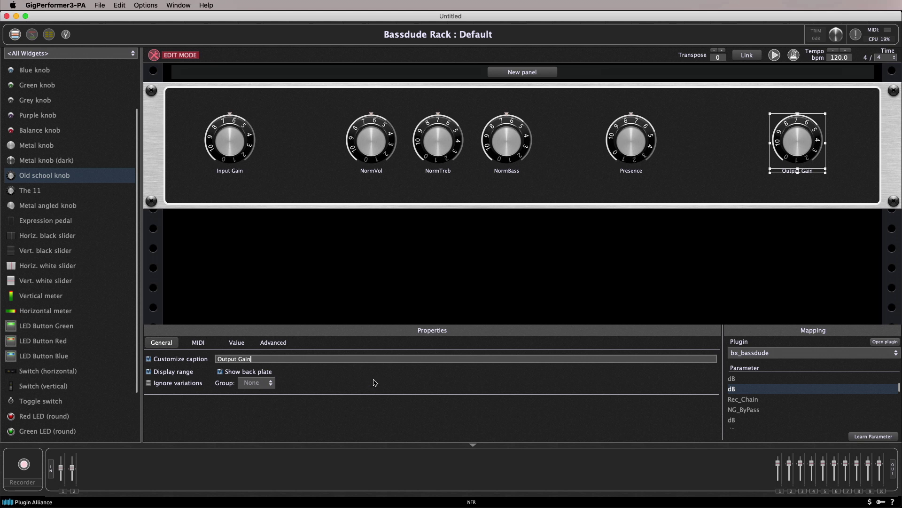
{"action": "left_click", "coordinate": [518, 200]}
{"action": "left_click", "coordinate": [154, 55]}
{"action": "type", "text": "ssDude"}
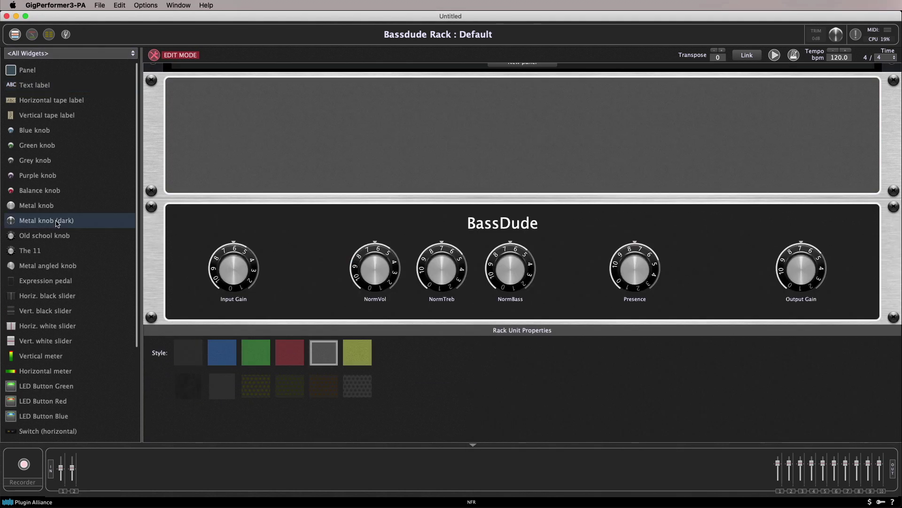
Step: Add a new rack unit above BassDude holding three dark metal knobs
{"action": "left_click", "coordinate": [218, 116]}
{"action": "left_click", "coordinate": [274, 116]}
{"action": "left_click", "coordinate": [241, 160]}
{"action": "left_click", "coordinate": [323, 160]}
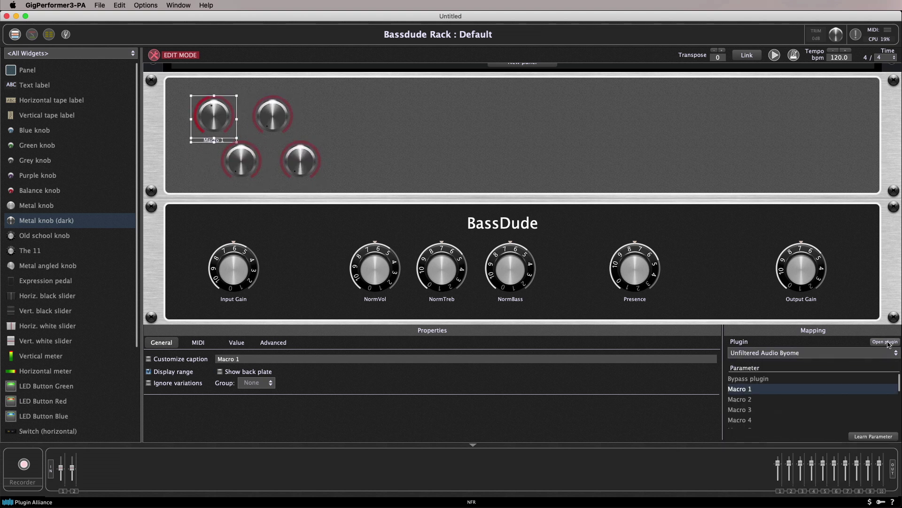
Step: Map the second dark knob to the Byome plugin, then select the Vib Rate and Vib Depth group
{"action": "left_click", "coordinate": [273, 117]}
{"action": "left_click", "coordinate": [813, 352]}
{"action": "left_click", "coordinate": [773, 436]}
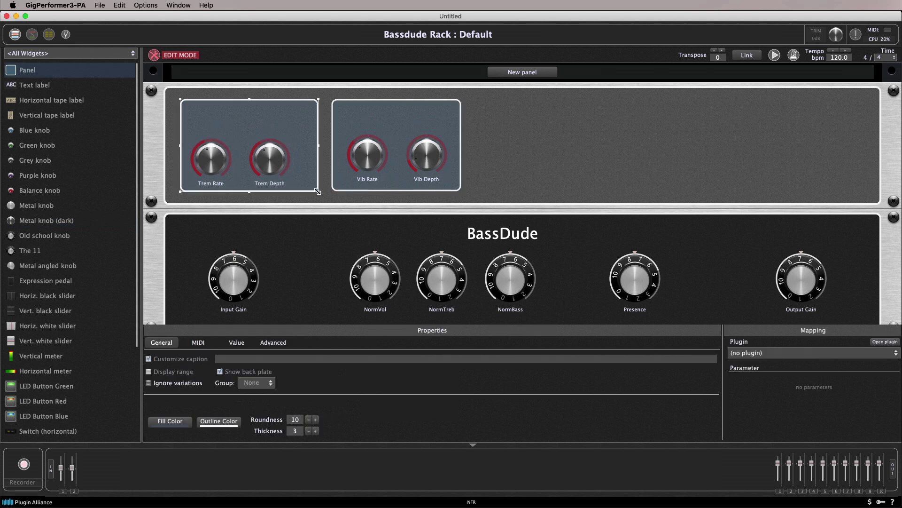
{"action": "left_click", "coordinate": [414, 107]}
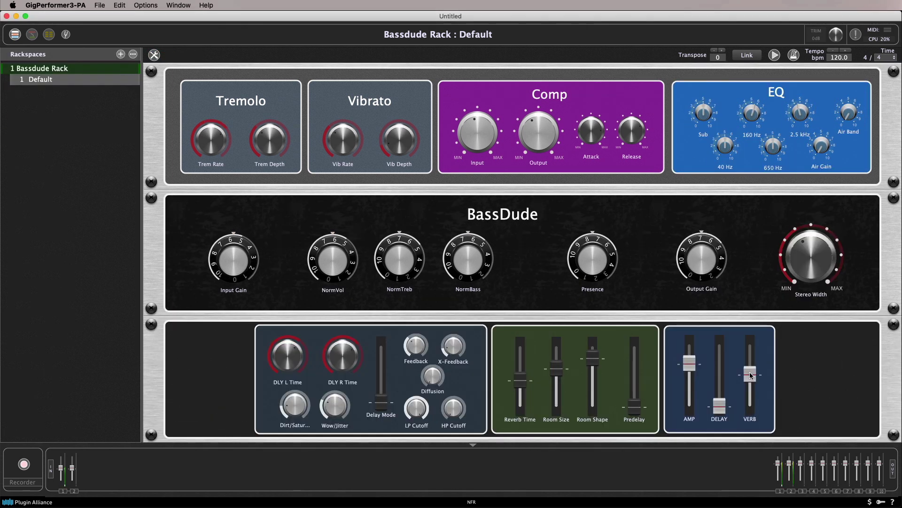
Step: Lower the reverb mix fader and raise the delay mix fader
{"action": "left_click_drag", "start_coordinate": [750, 375], "coordinate": [751, 382]}
{"action": "left_click_drag", "start_coordinate": [715, 407], "coordinate": [729, 373]}
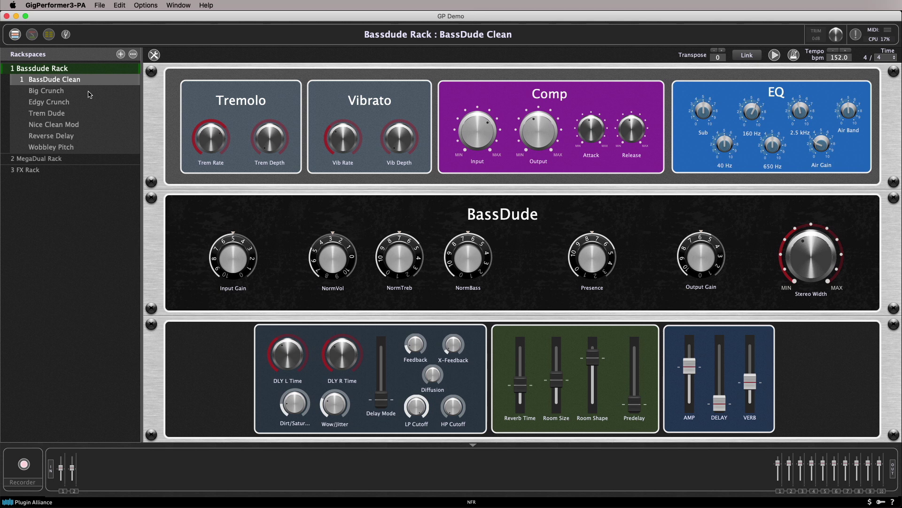
Step: Switch between MegaDual Rack and Bassdude Rack, inspecting each rackspace's plugin wiring
{"action": "left_click", "coordinate": [61, 160]}
{"action": "left_click", "coordinate": [52, 69]}
{"action": "left_click", "coordinate": [32, 34]}
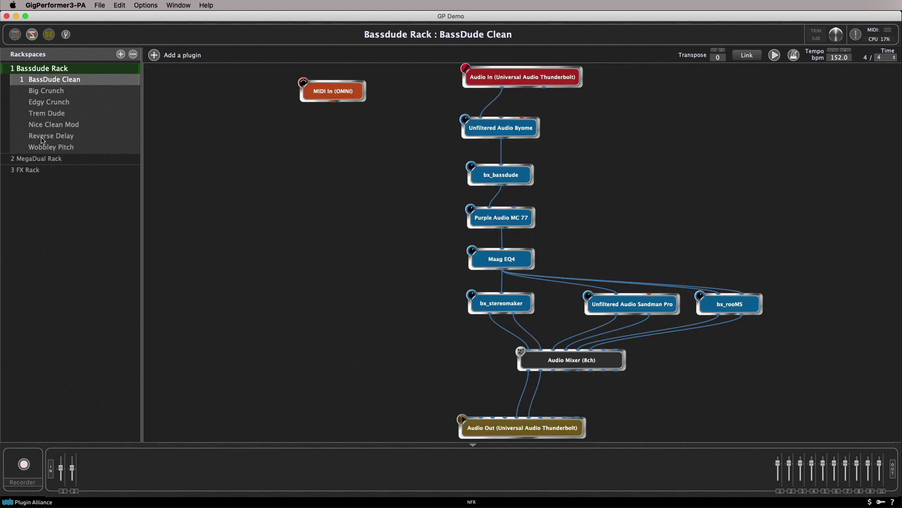
{"action": "left_click", "coordinate": [45, 160]}
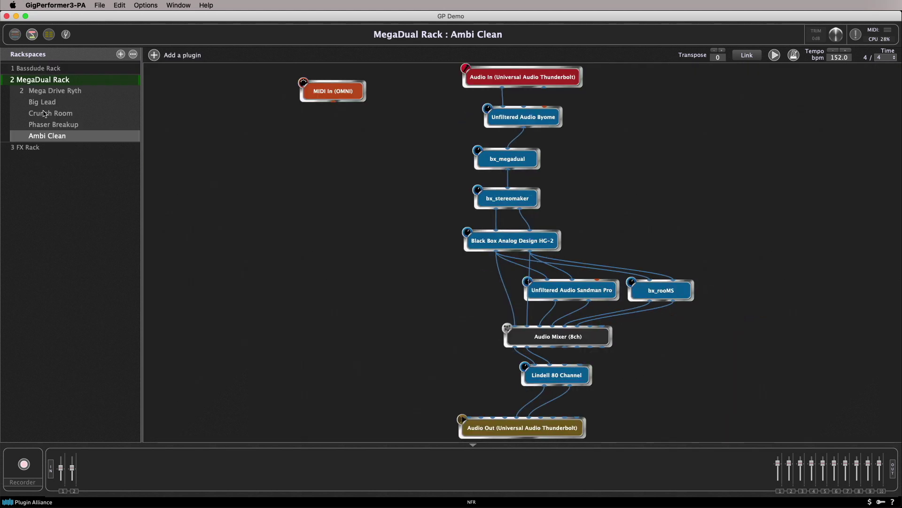
{"action": "left_click", "coordinate": [40, 70]}
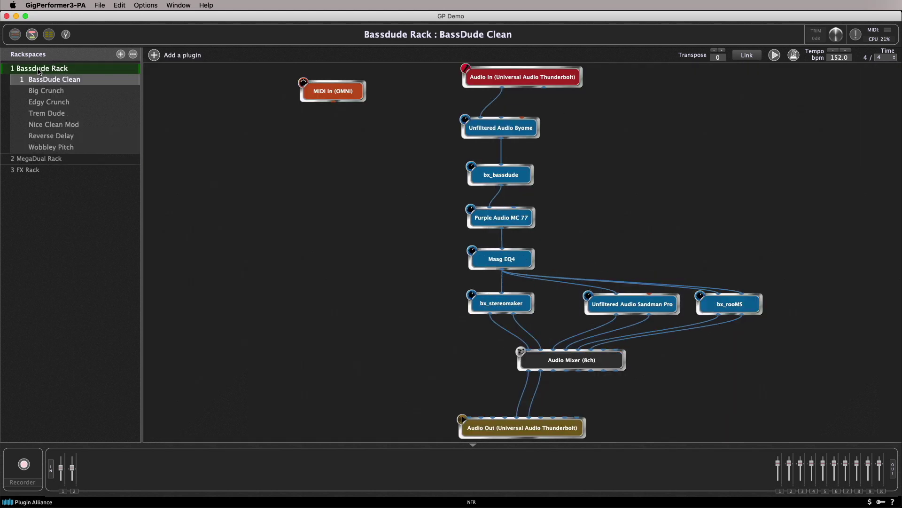
{"action": "left_click", "coordinate": [16, 34]}
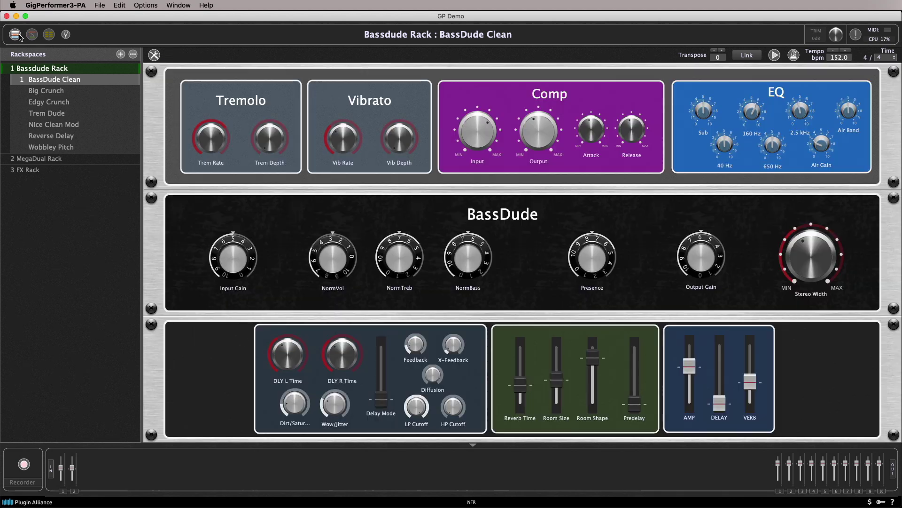
Step: Audition Big Crunch, Edgy Crunch, Trem Dude, Nice Clean Mod, Reverse Delay and Big Lead, then open BassDude Clean's properties
{"action": "left_click", "coordinate": [46, 91]}
{"action": "left_click", "coordinate": [47, 104]}
{"action": "left_click", "coordinate": [48, 114]}
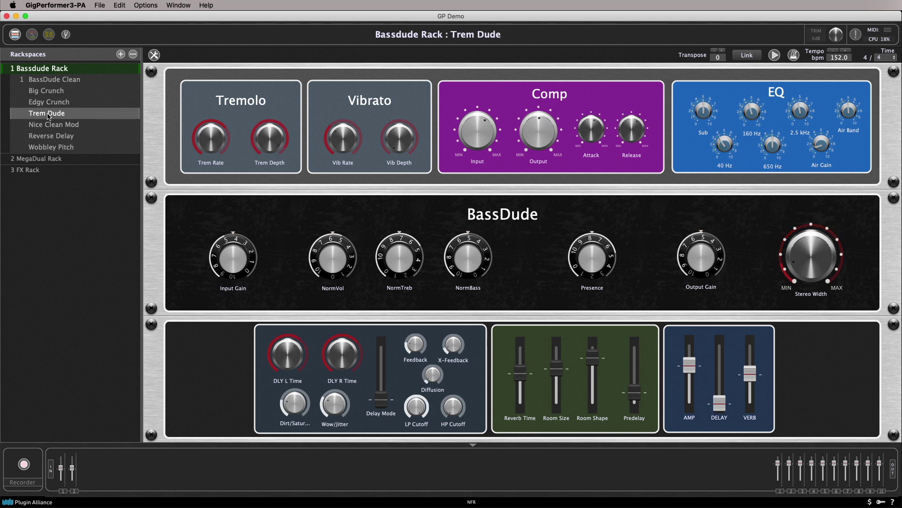
{"action": "left_click", "coordinate": [50, 124]}
{"action": "left_click", "coordinate": [59, 81]}
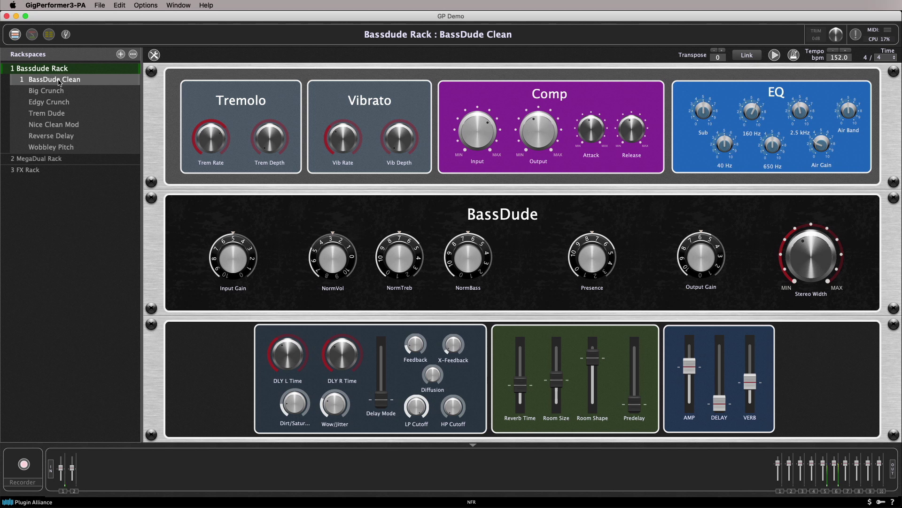
{"action": "left_click", "coordinate": [62, 101]}
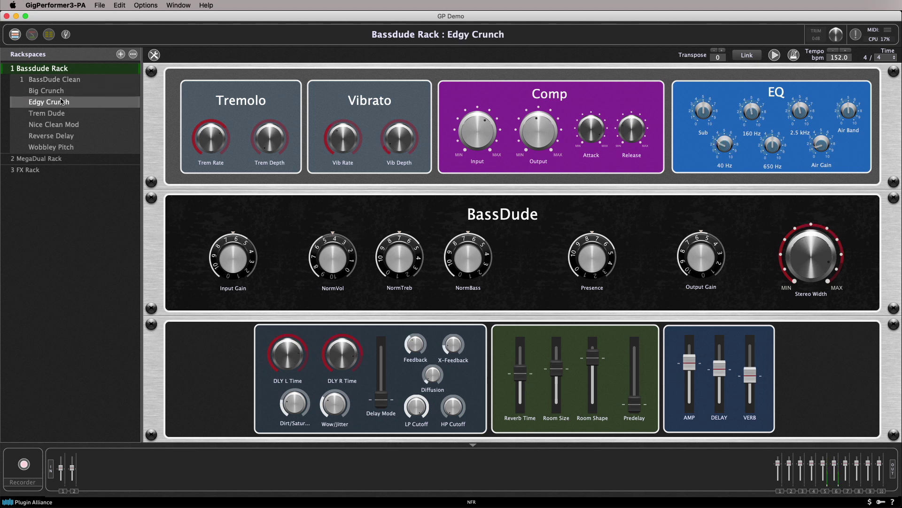
{"action": "left_click", "coordinate": [63, 136]}
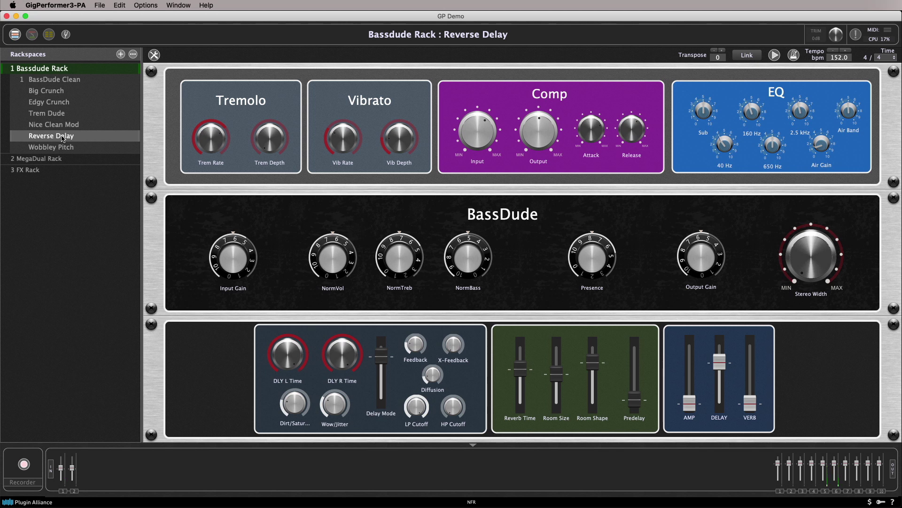
{"action": "left_click", "coordinate": [63, 104]}
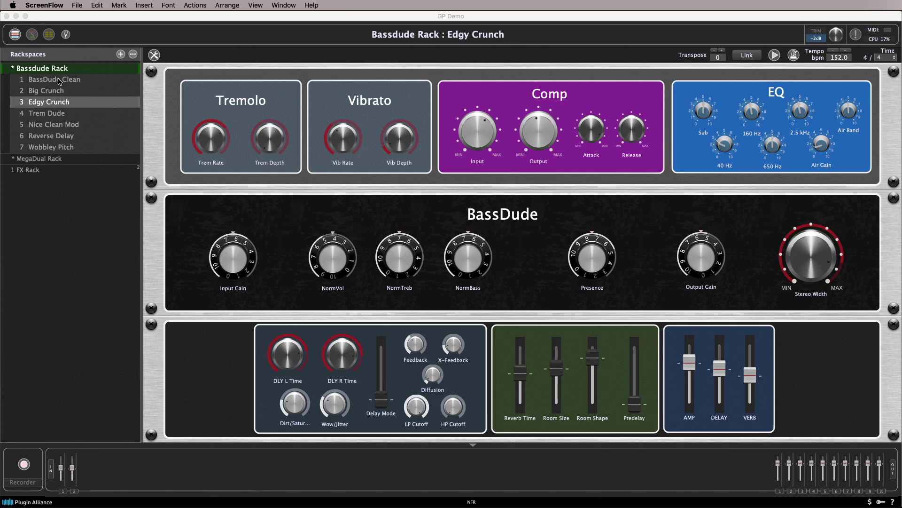
{"action": "double_click", "coordinate": [60, 81]}
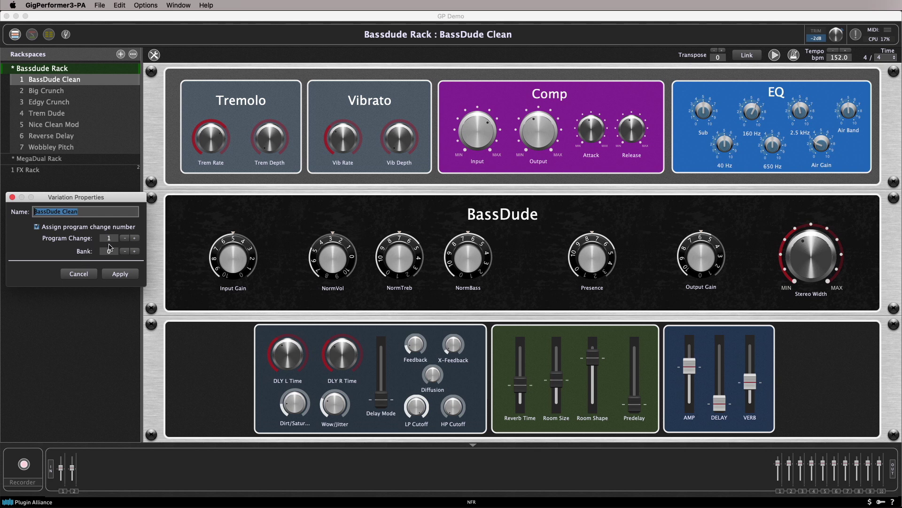
Step: Move from the Edgy Crunch variation to MegaDual Rack's Big Lead variation (program change 2, bank 1)
{"action": "left_click", "coordinate": [51, 102]}
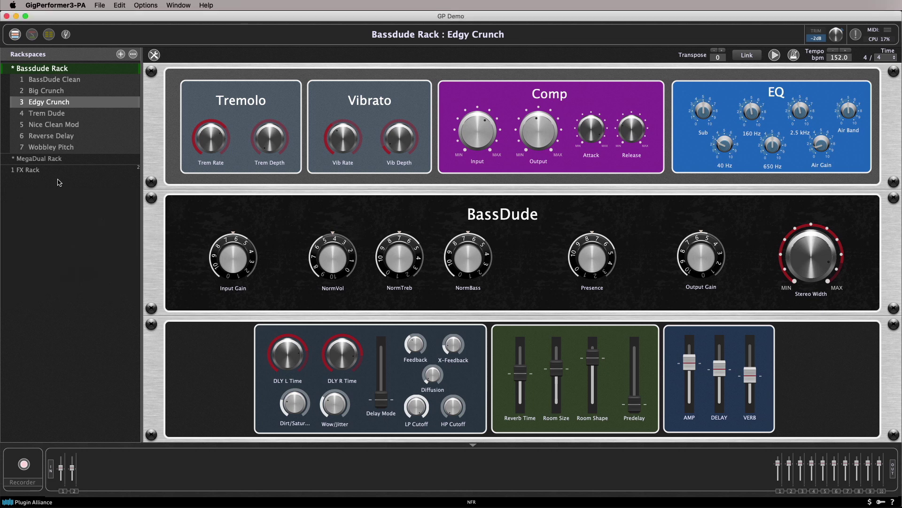
{"action": "left_click", "coordinate": [56, 160]}
{"action": "left_click", "coordinate": [56, 102]}
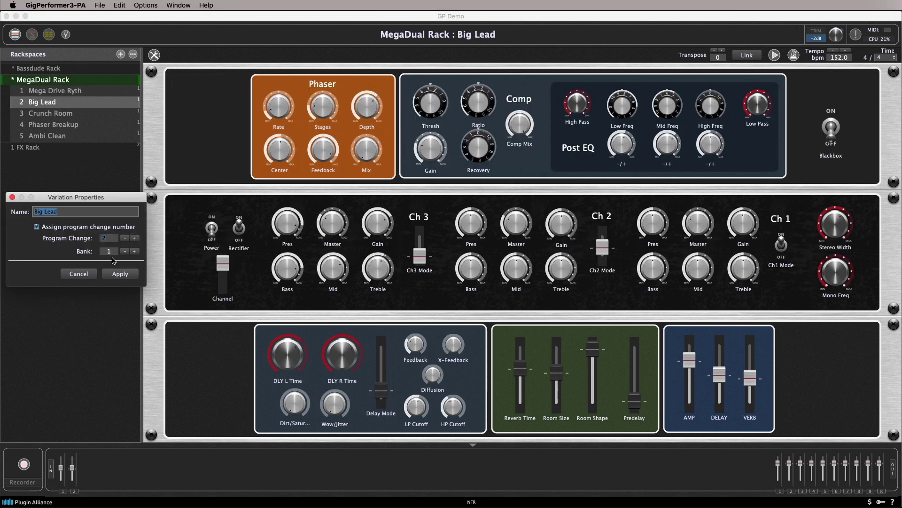